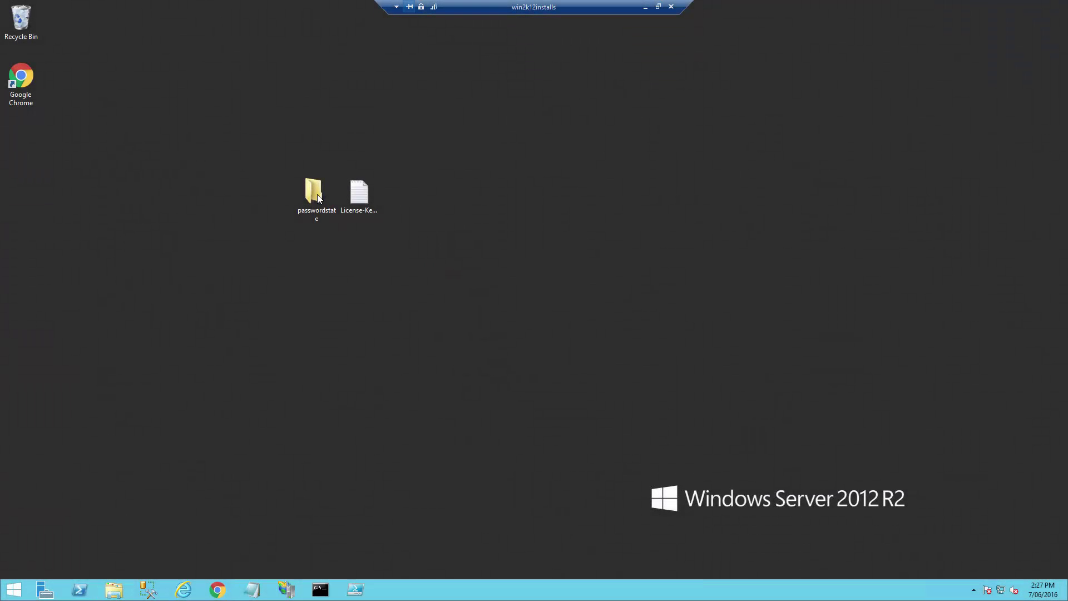
Step: Open the passwordstate folder and run passwordstate.exe to start the InstallAware Wizard
double_click(315, 191)
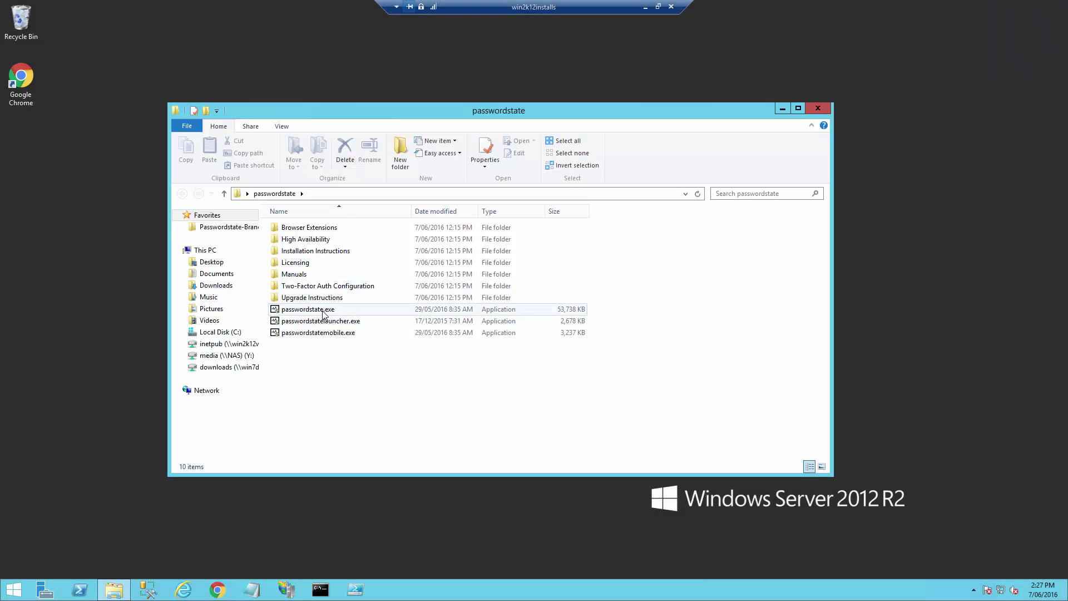
double_click(323, 313)
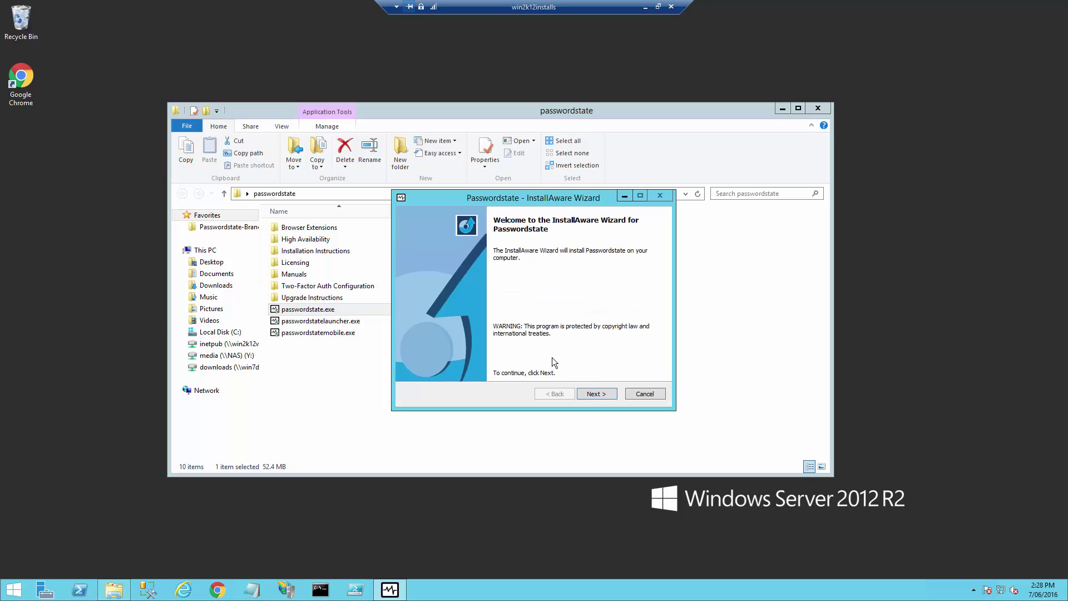
Step: Accept the license and install with the default folder, Active Directory authentication and port 9119
click(593, 394)
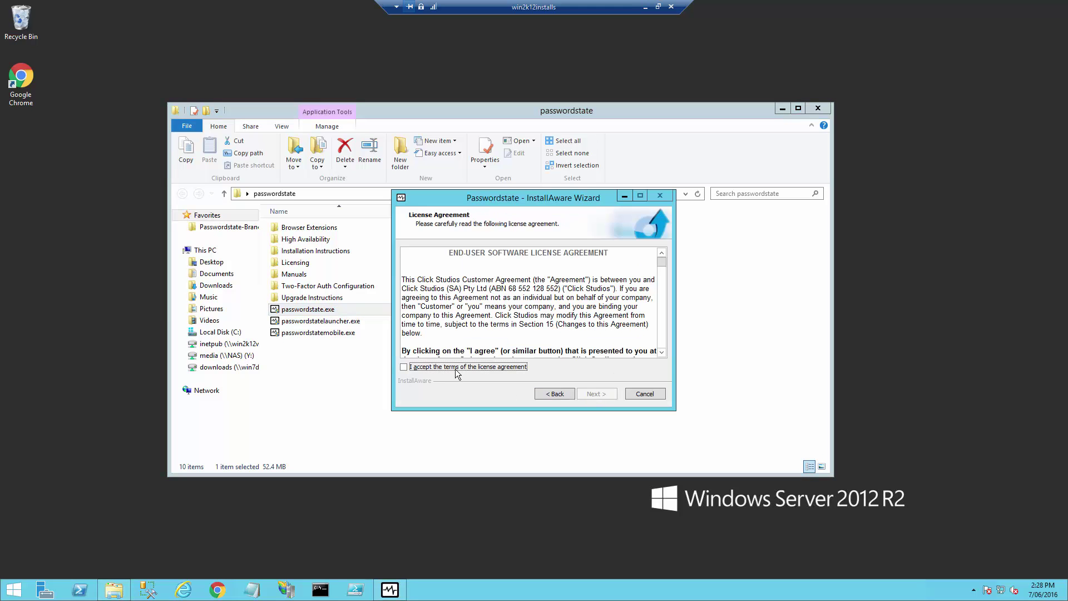
click(404, 368)
click(593, 395)
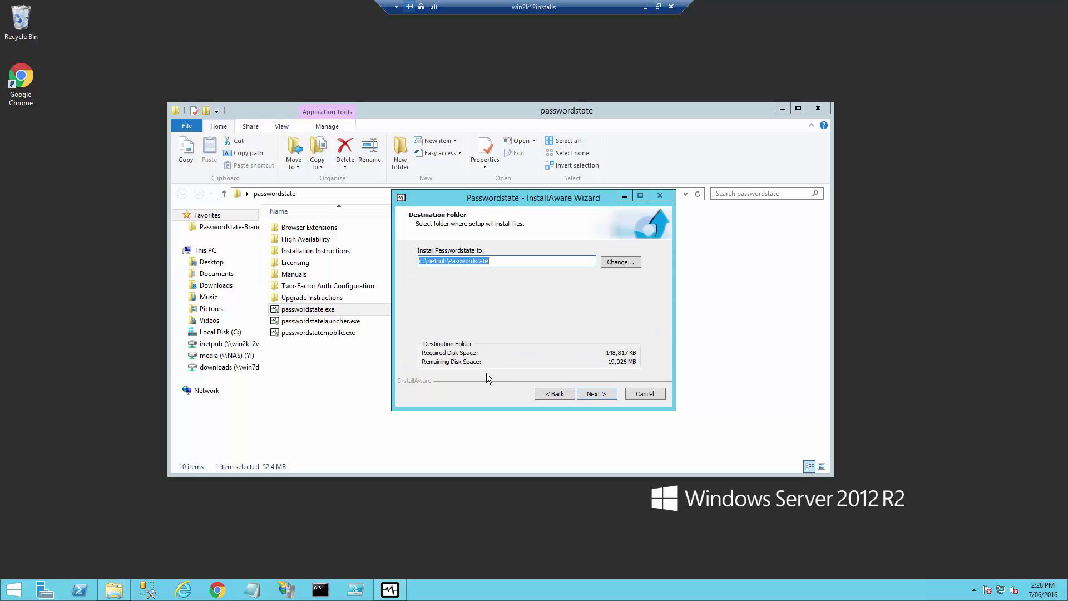
click(594, 395)
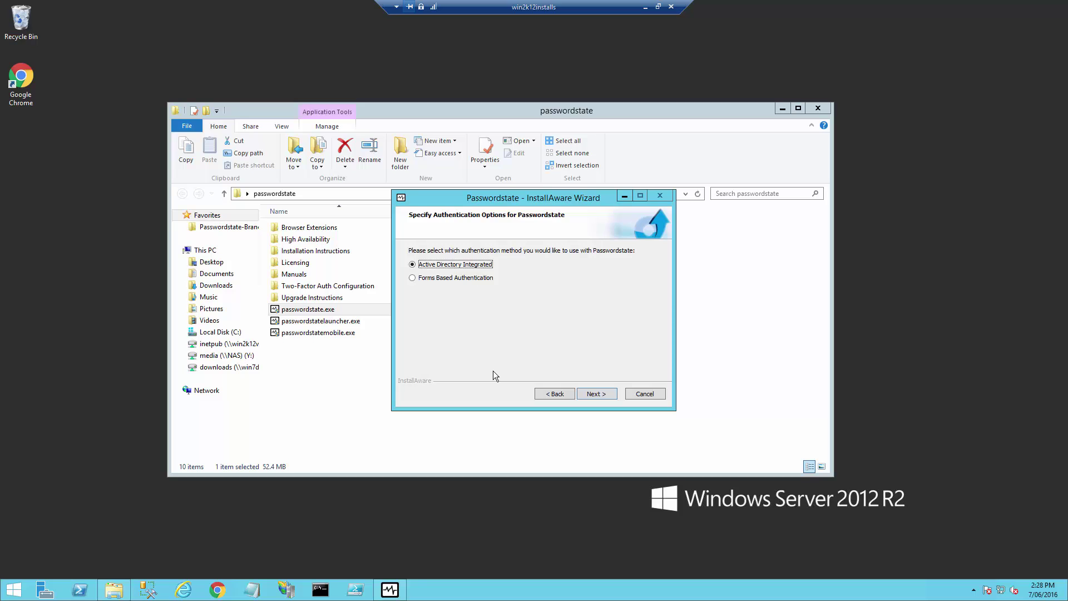
click(594, 393)
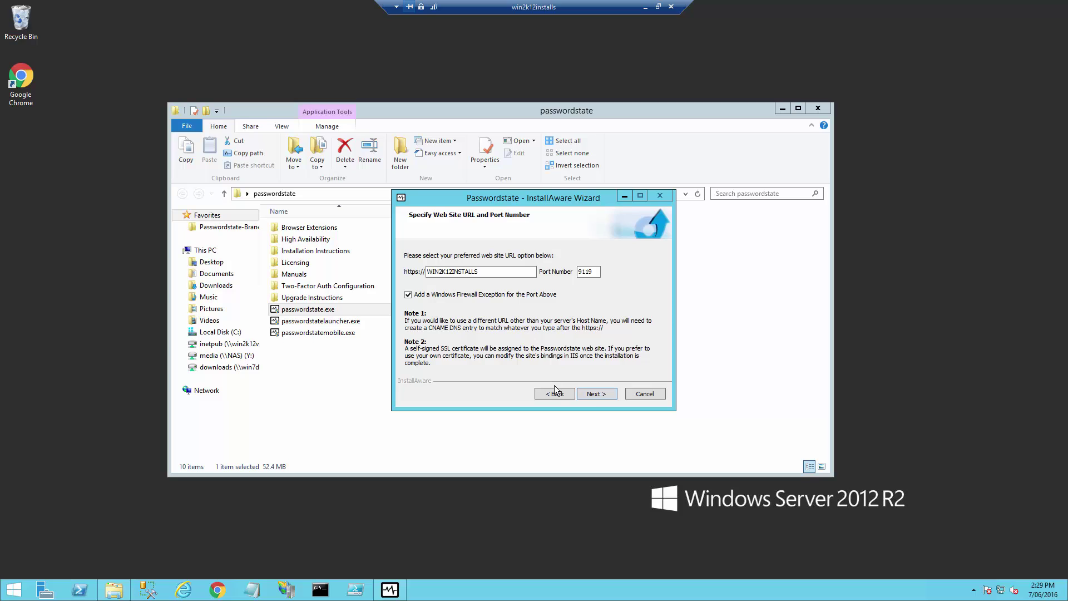
click(595, 395)
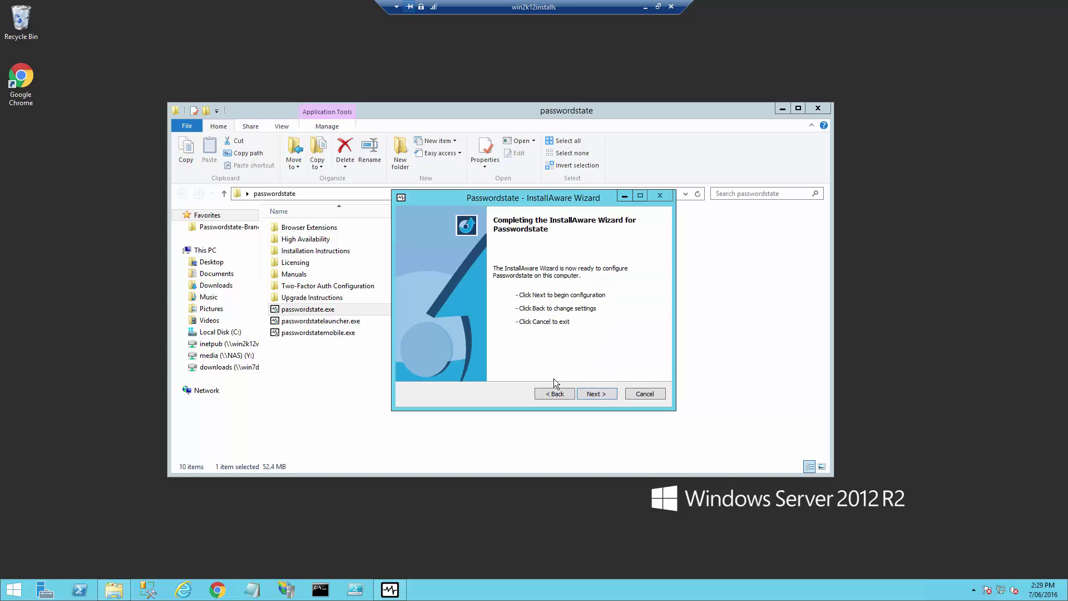
click(594, 395)
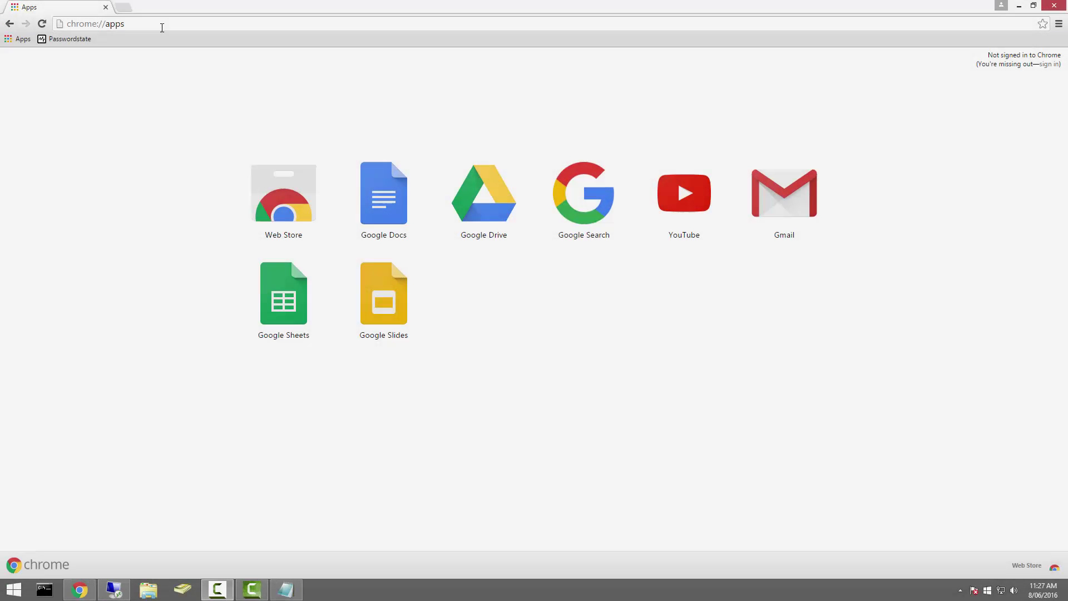
Step: Load win2k12installs:9119 in Chrome and proceed past the unsafe certificate warning
click(140, 24)
right_click(119, 24)
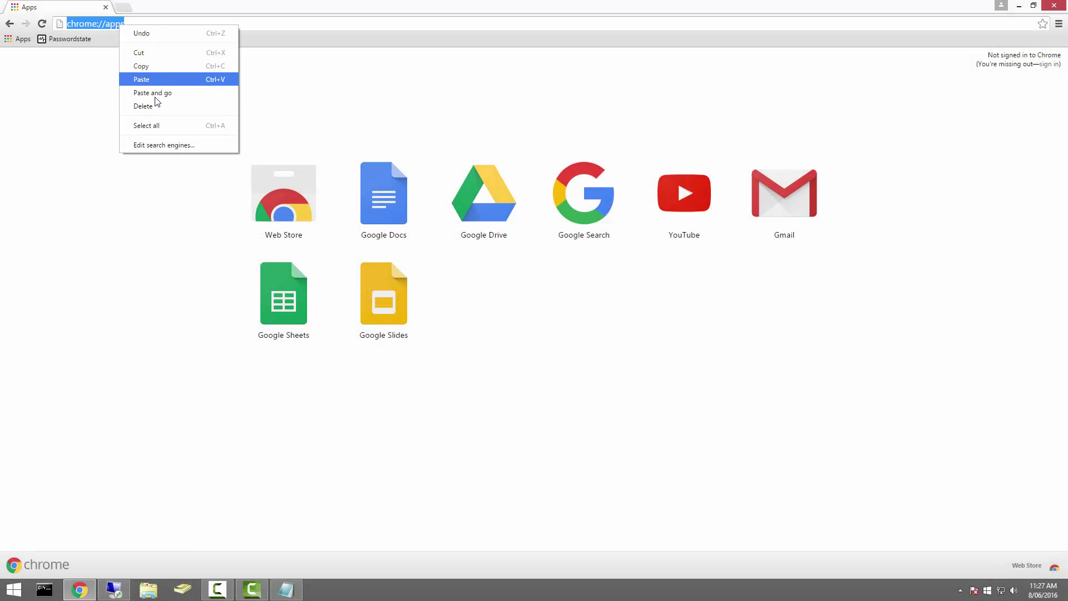
click(149, 91)
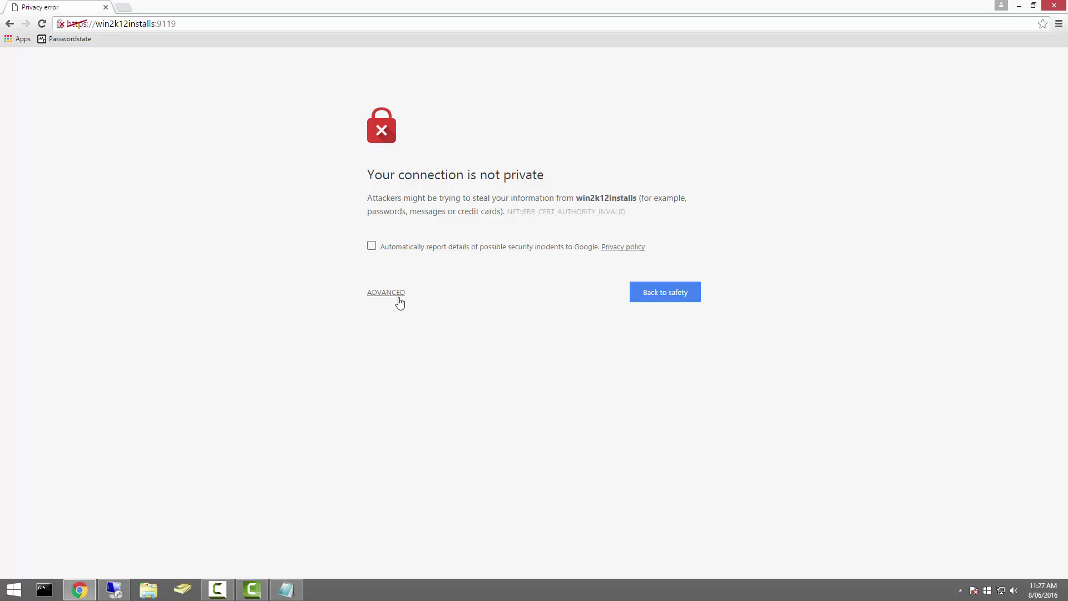
click(392, 295)
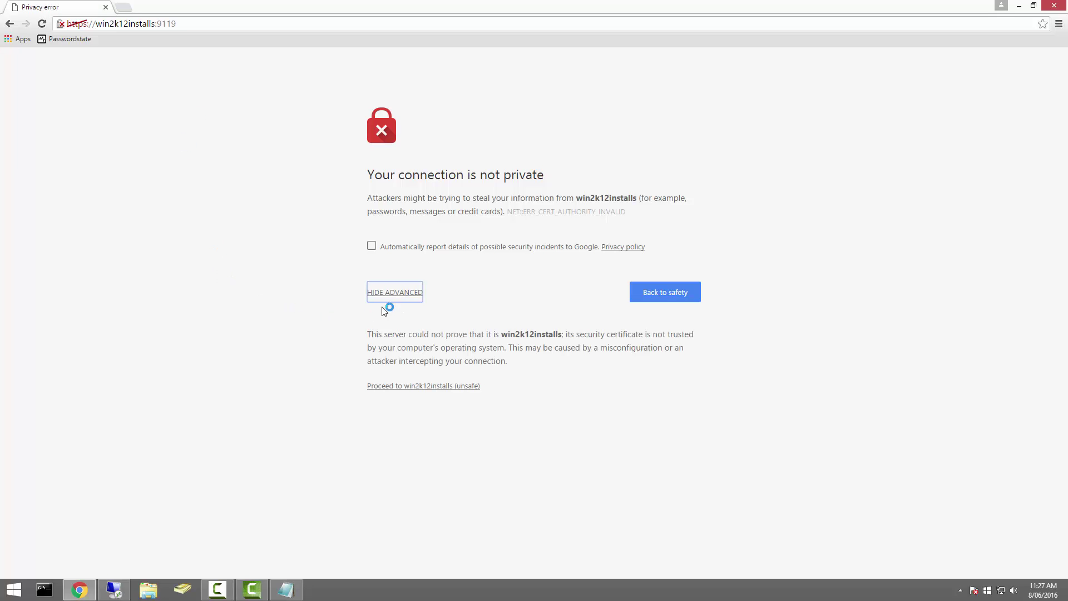
click(413, 387)
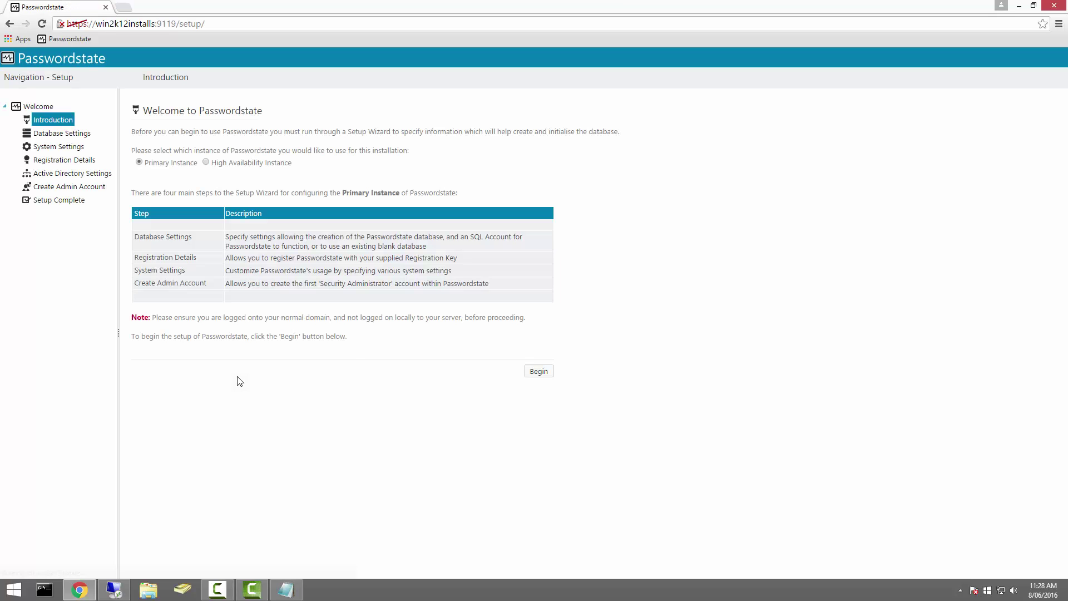
Step: Create the database on server win2k12installs, instance sqlexpress, using the SQL password, after testing the connection
click(539, 372)
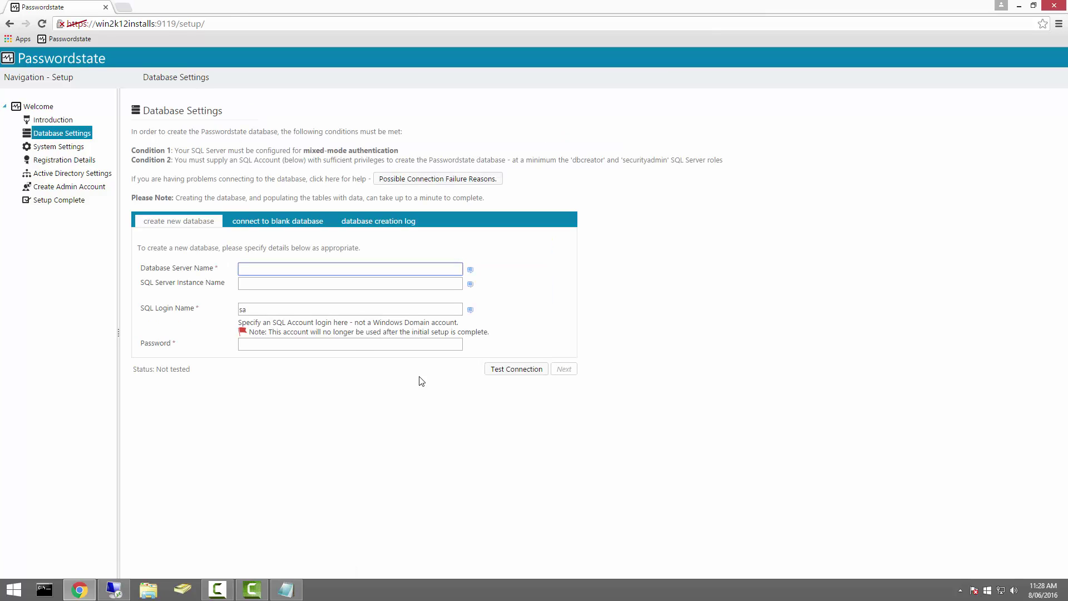
text(win2k12installs)
key(Tab)
text(s)
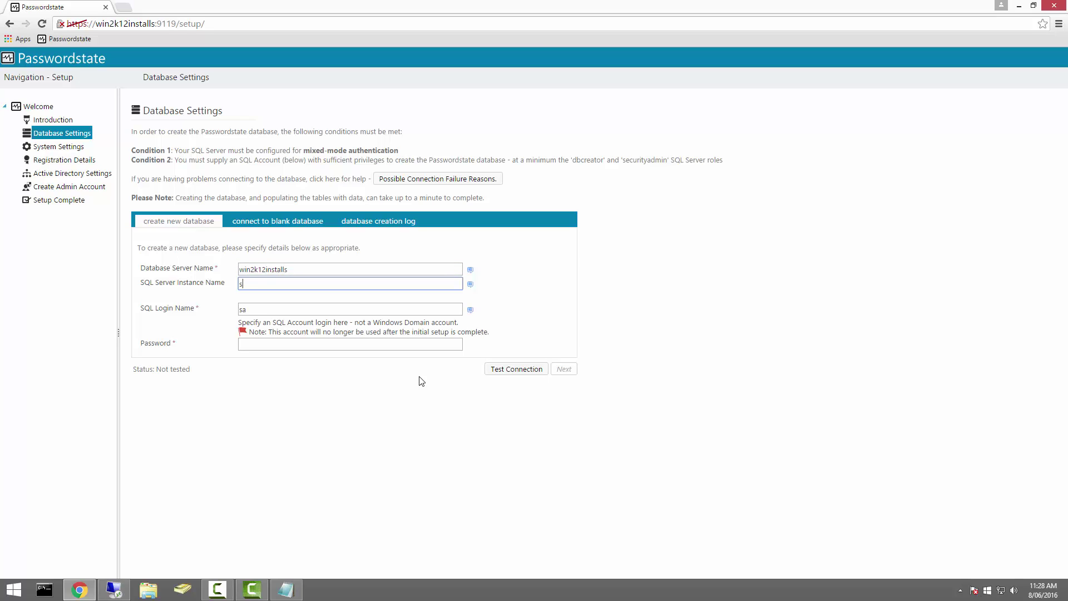
text(qlexpress)
key(Tab)
key(Tab)
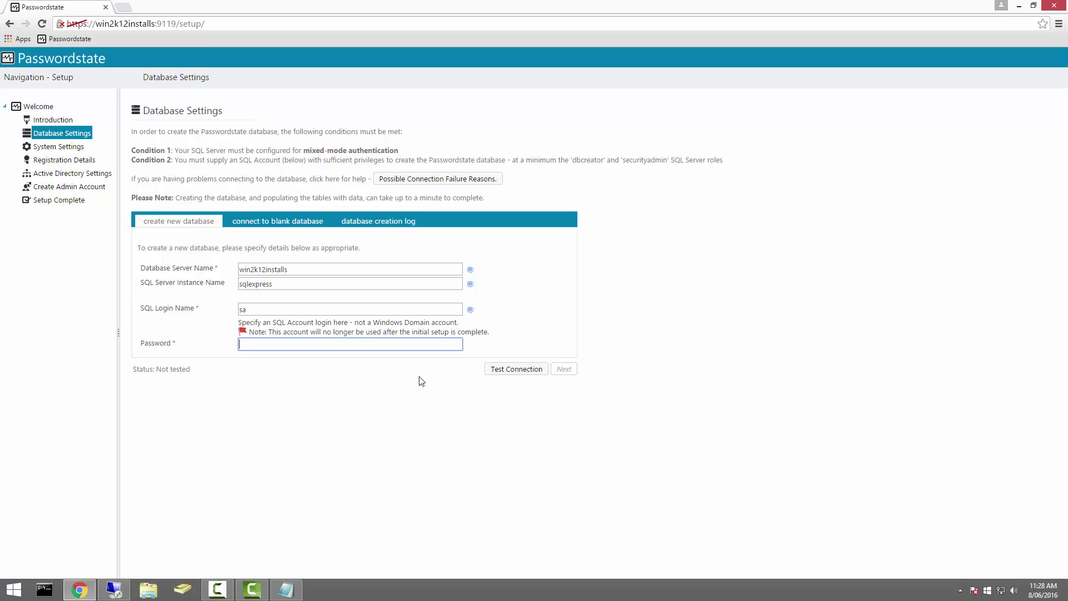
text(********)
click(501, 370)
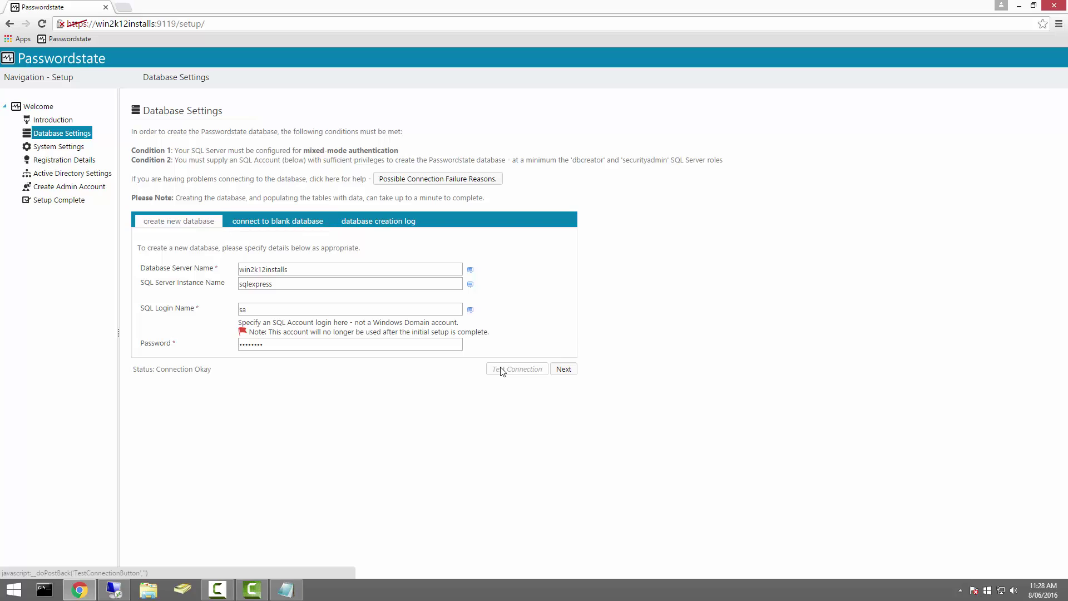
click(564, 371)
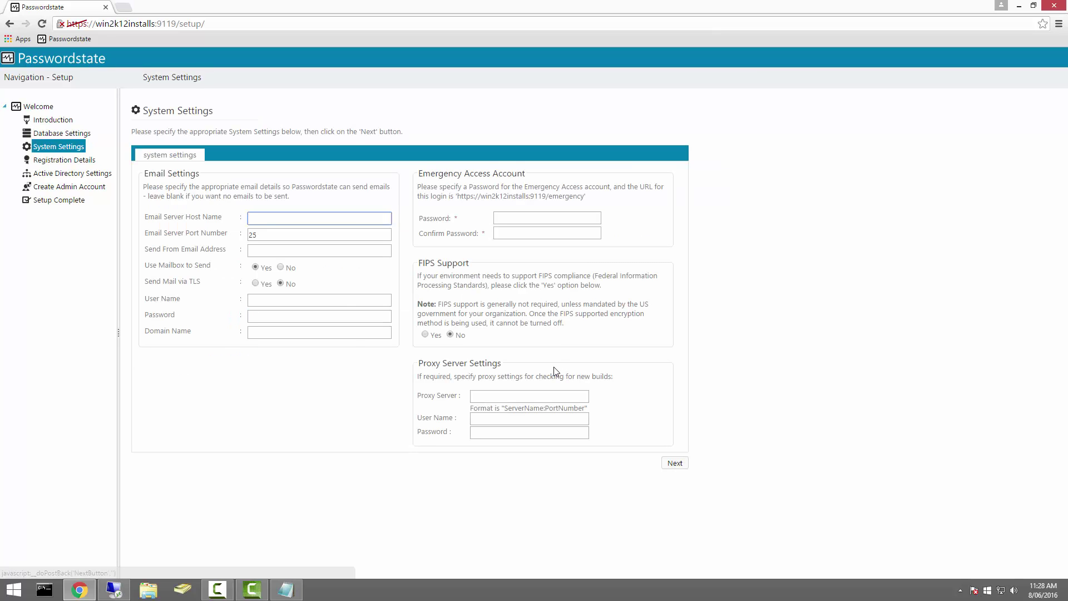
Step: Enter and confirm the Emergency Access password, then save the System Settings
click(511, 220)
text(********)
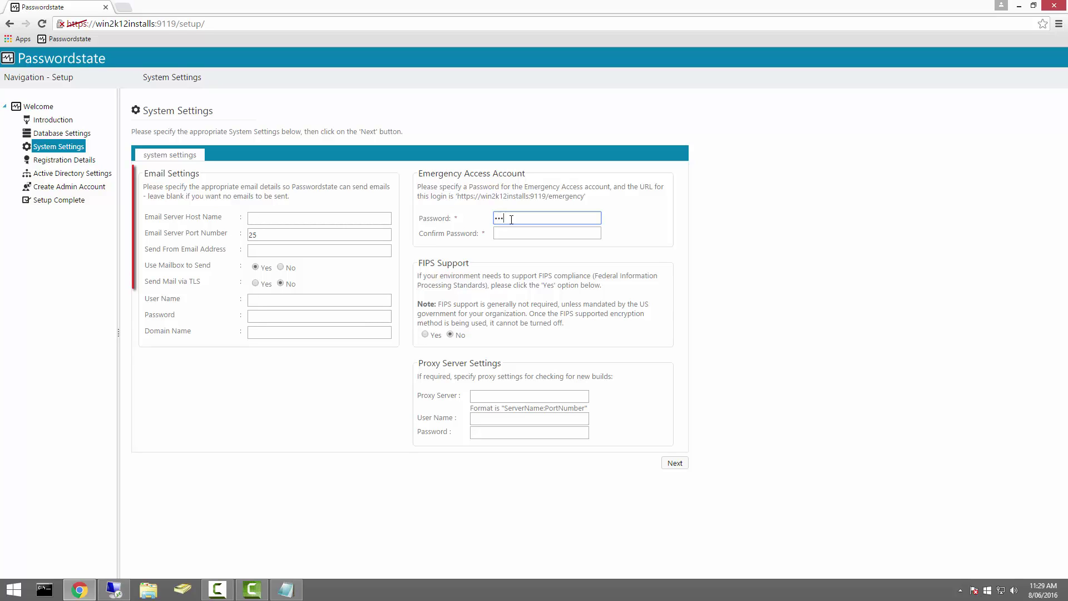
key(Tab)
text(********)
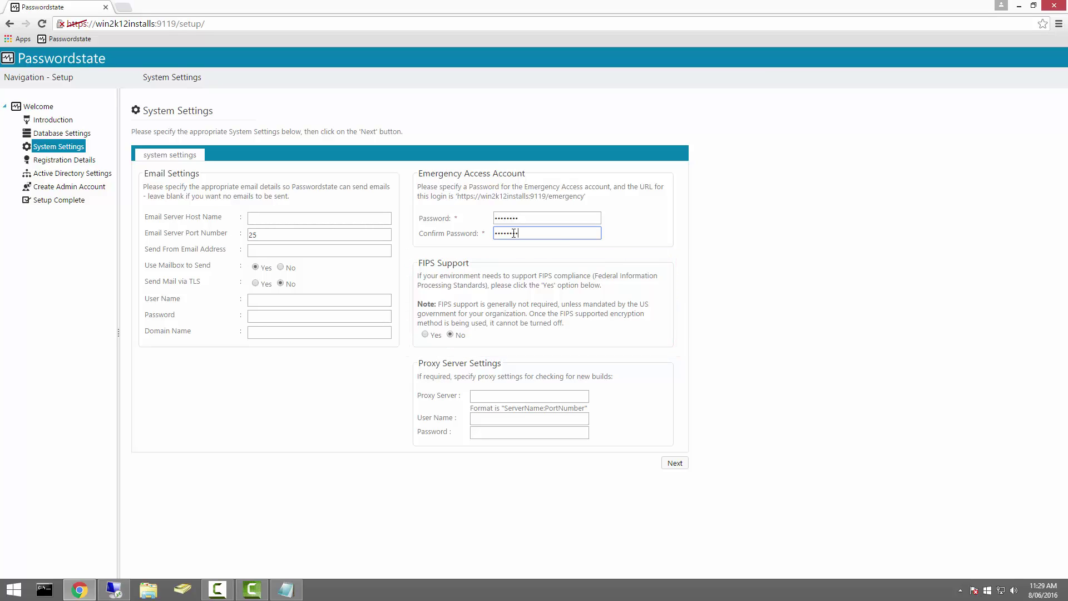
click(671, 465)
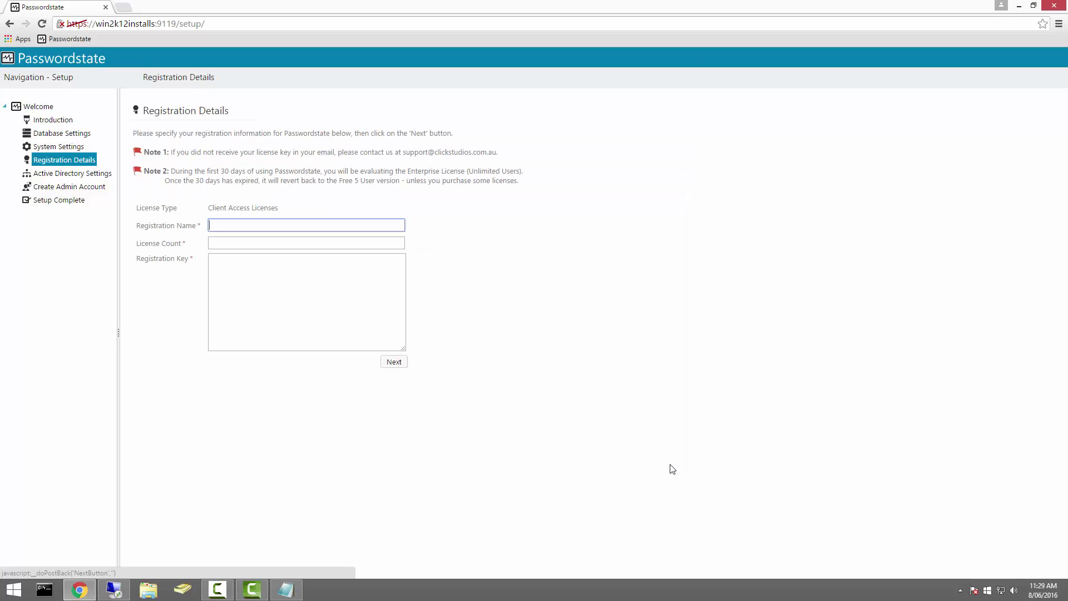
Step: Enter Contoso as the registered name with 5 client access licenses
text(Contoso)
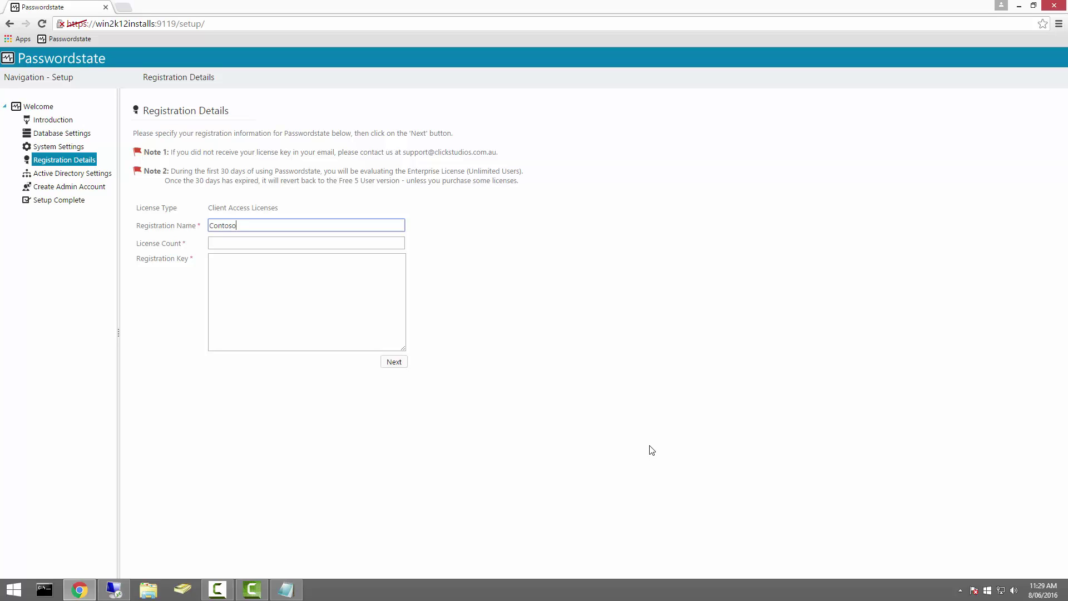
key(Tab)
text(5)
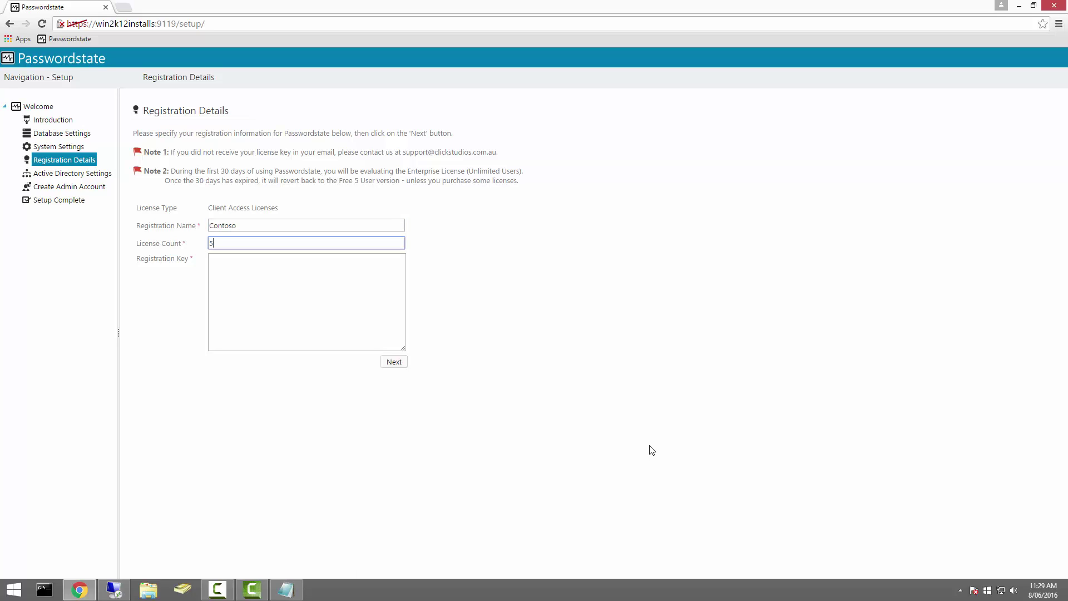
Step: Copy the registration key from License-Keys.txt into Registration Key and submit the details
click(283, 598)
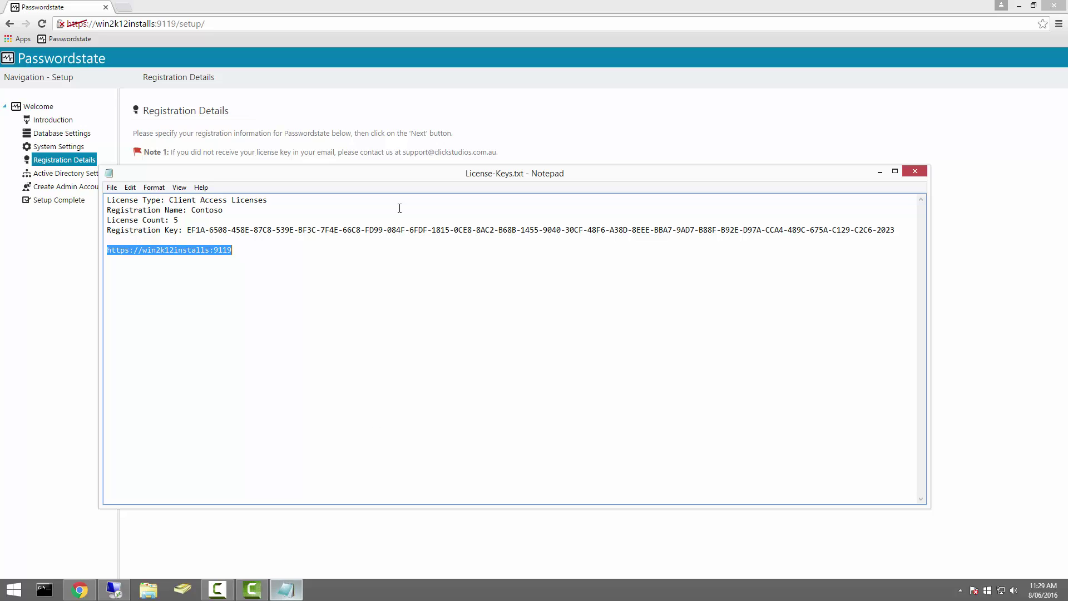
drag(185, 230, 894, 230)
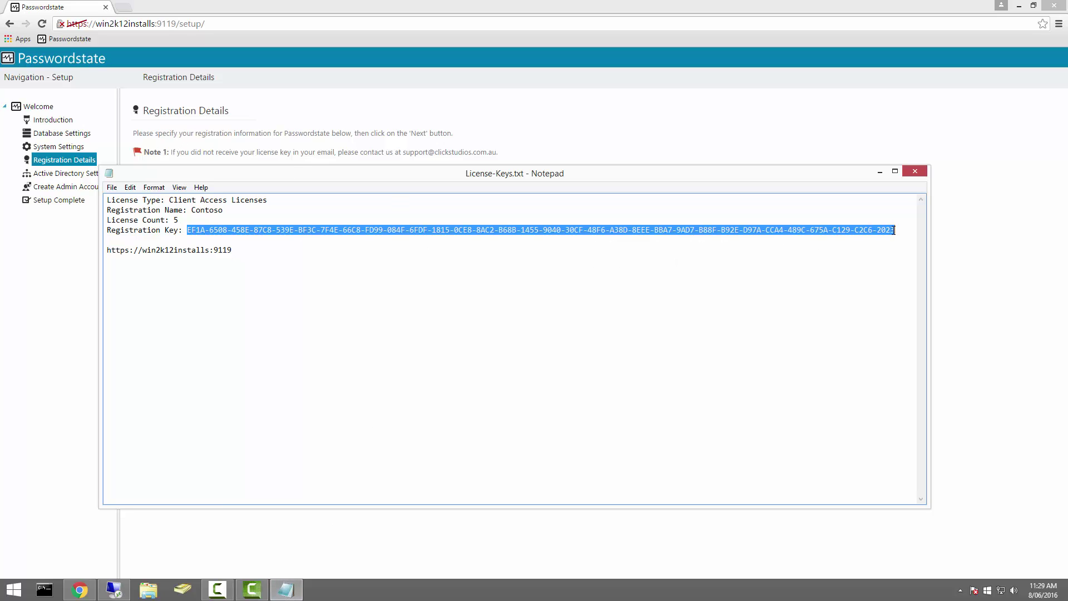
click(699, 105)
click(218, 270)
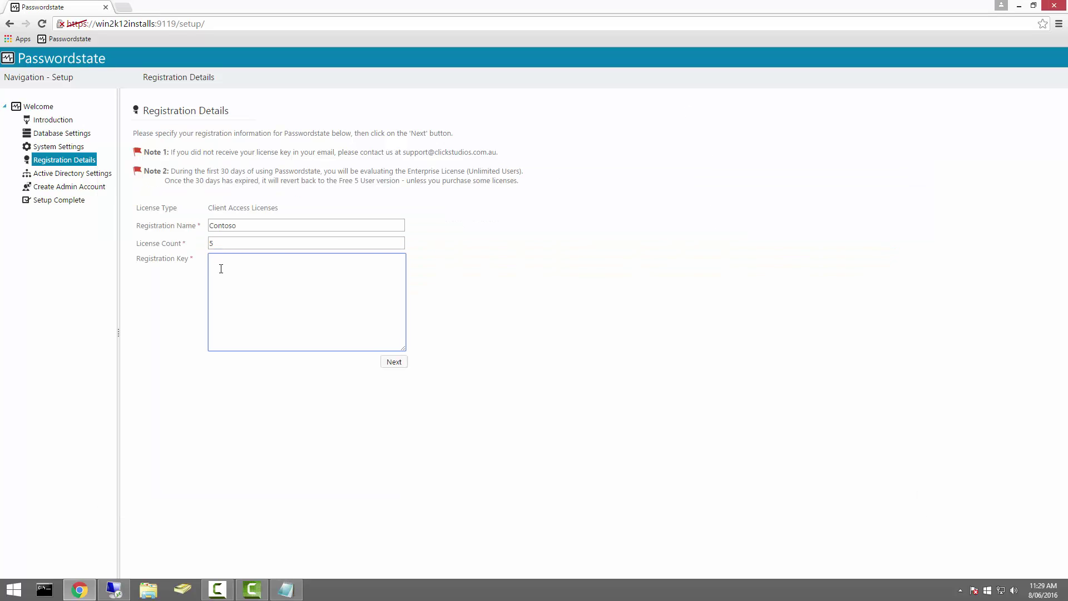
key(ctrl+v)
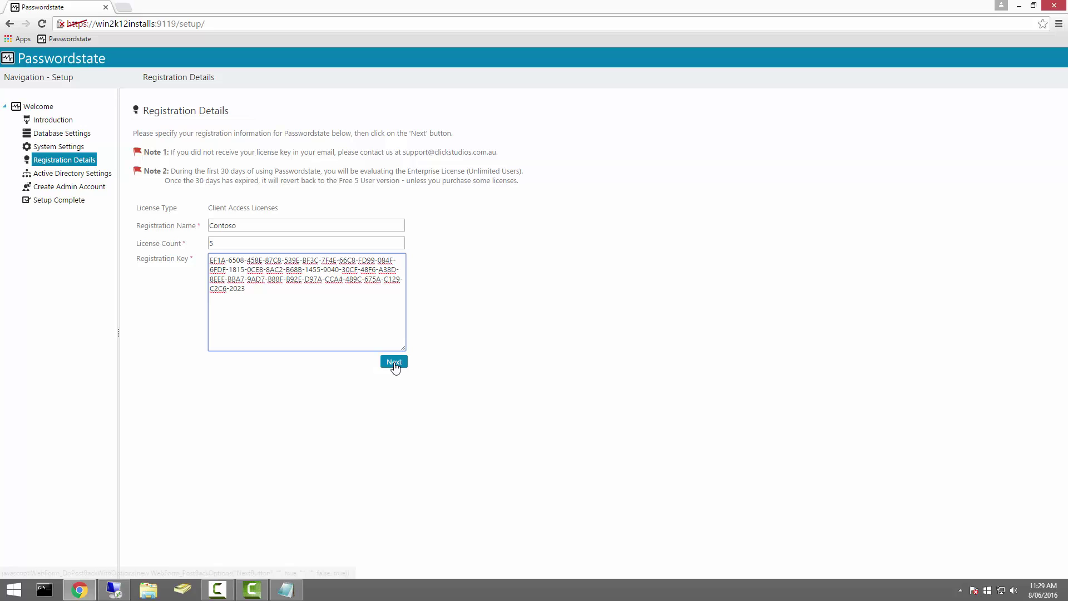
click(394, 363)
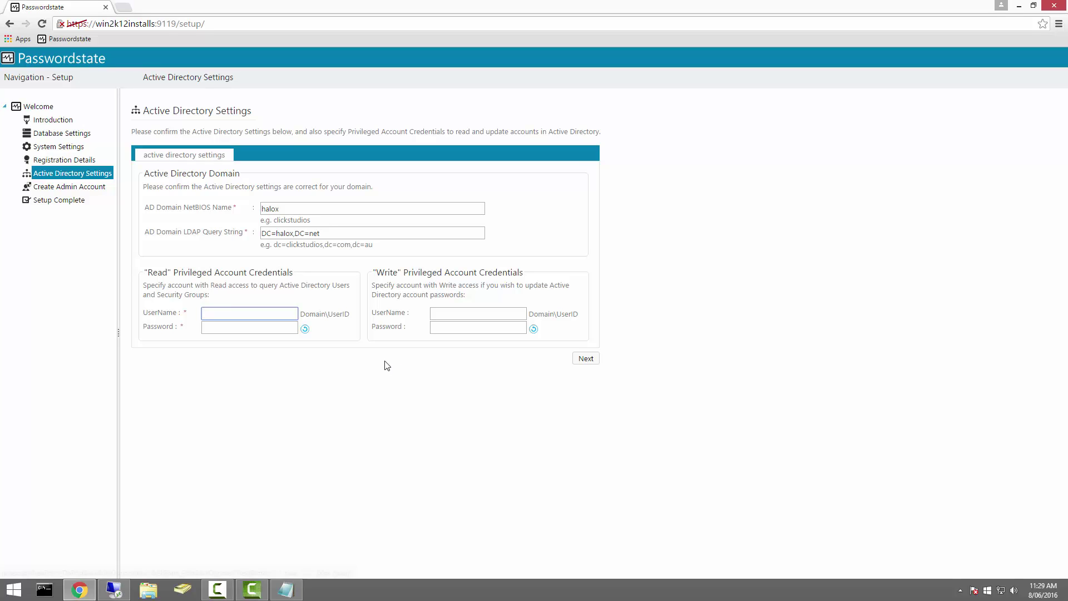
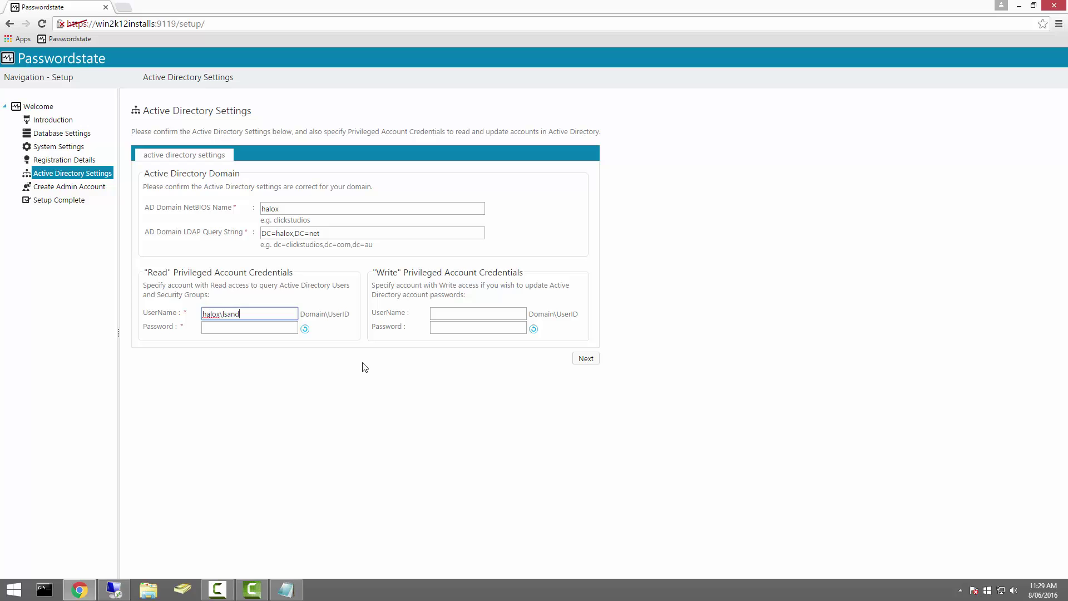
Step: Enter the read-privileged domain account's username and password and verify them
key(Tab)
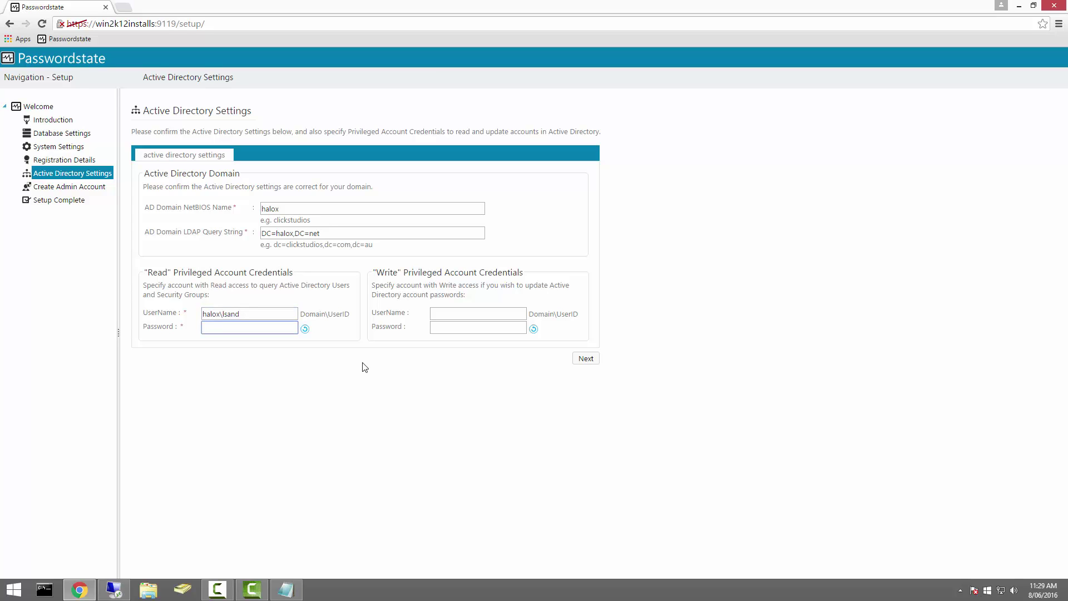
text(********)
click(305, 329)
Step: Remove ' Admin Account' from the admin surname, add the support e-mail address, and create the account
click(586, 361)
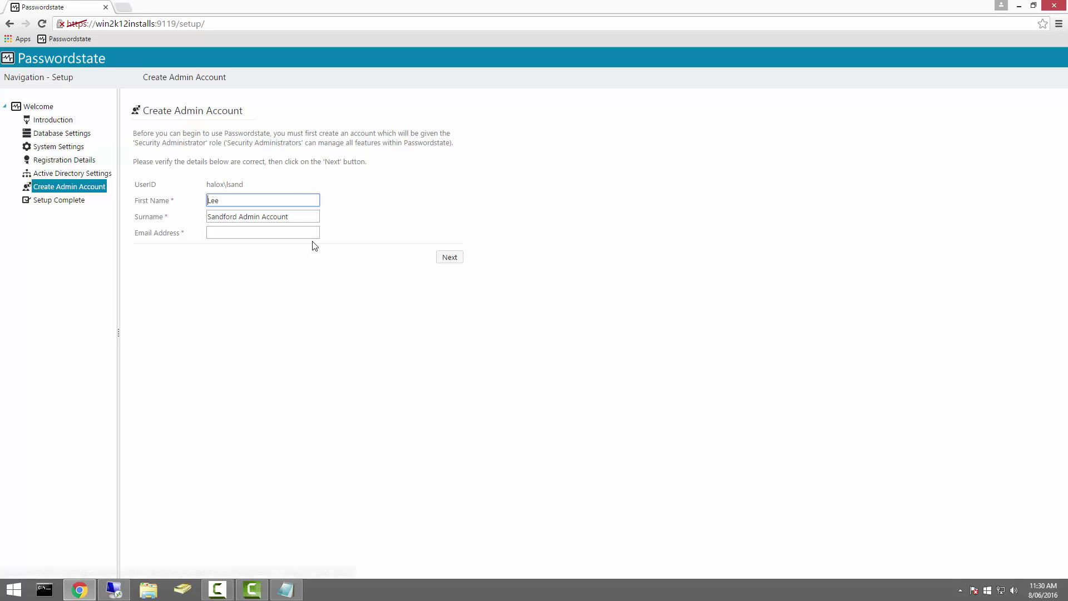
drag(288, 217, 239, 218)
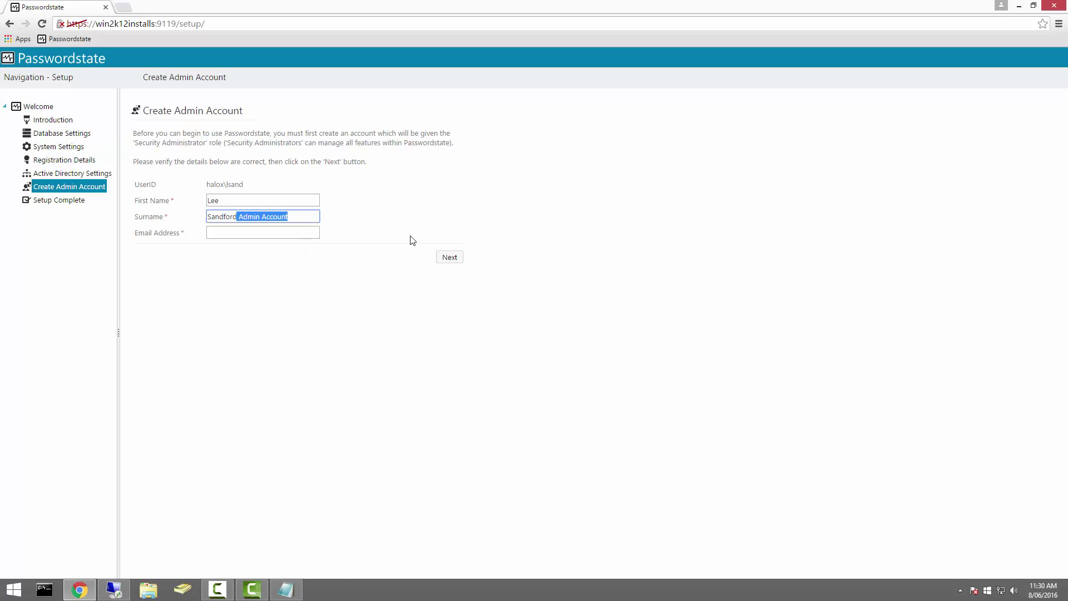
key(BackSpace)
key(Tab)
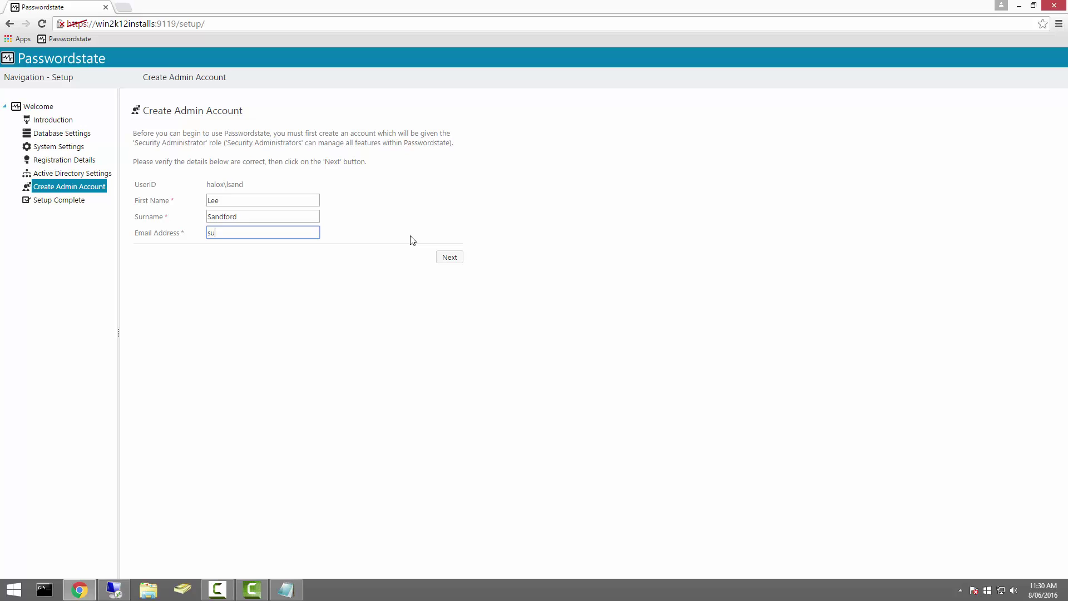
click(449, 258)
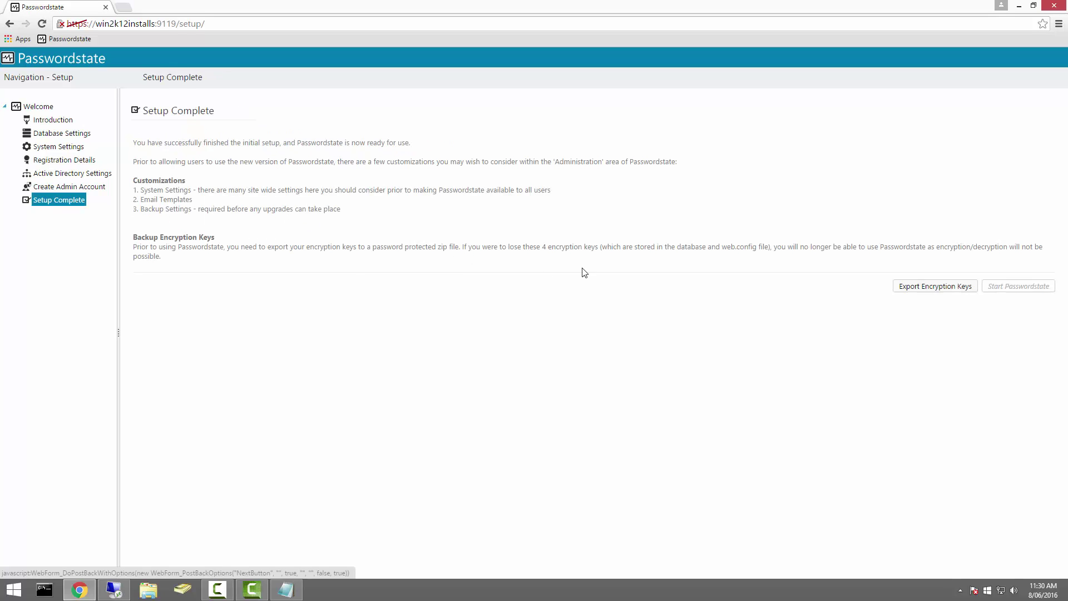
Step: Export the encryption keys to a zip file protected with a zip password
click(923, 290)
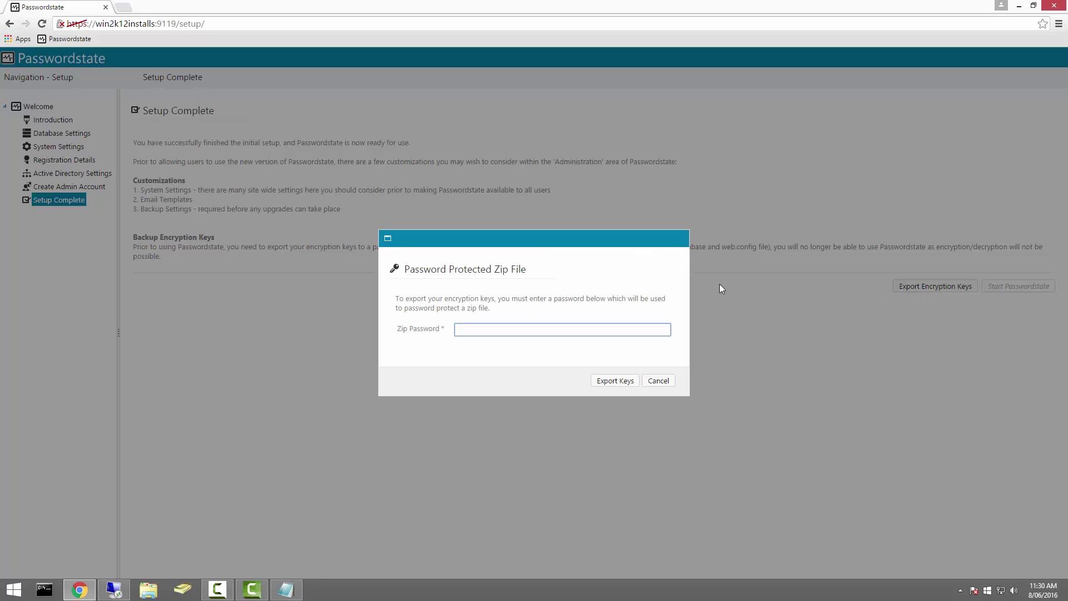
text(••••••••)
click(614, 383)
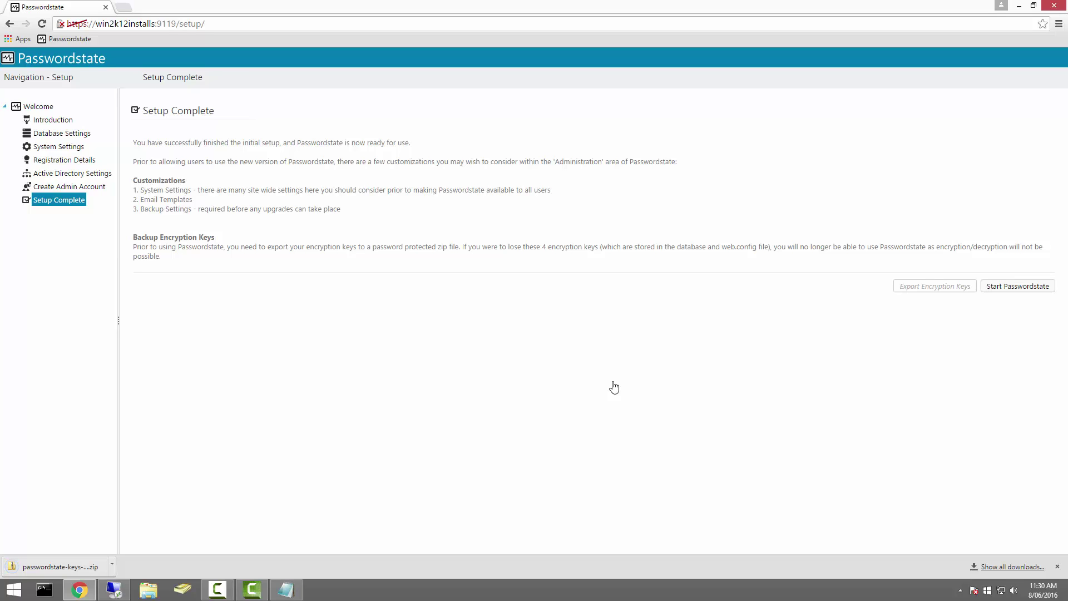
Step: Start Passwordstate and dismiss the Guided Tour offer on Passwords Home
click(1017, 289)
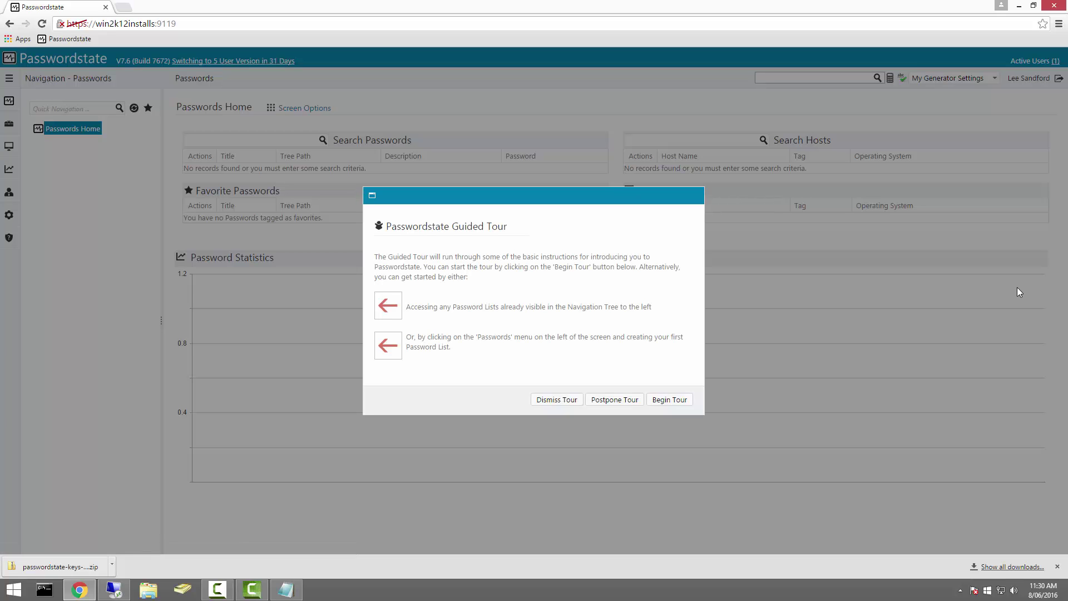
click(561, 402)
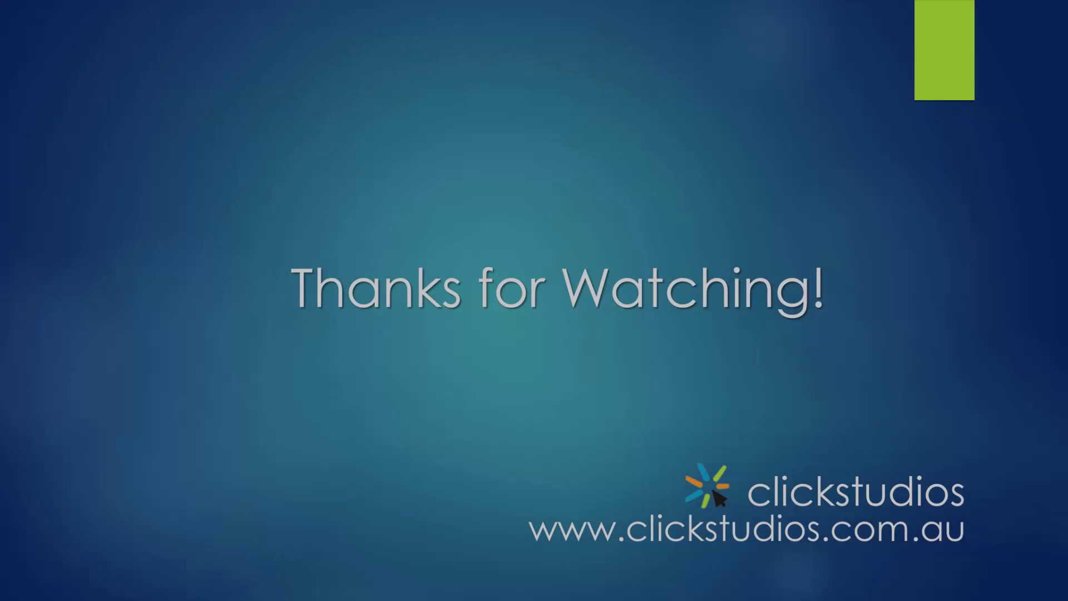